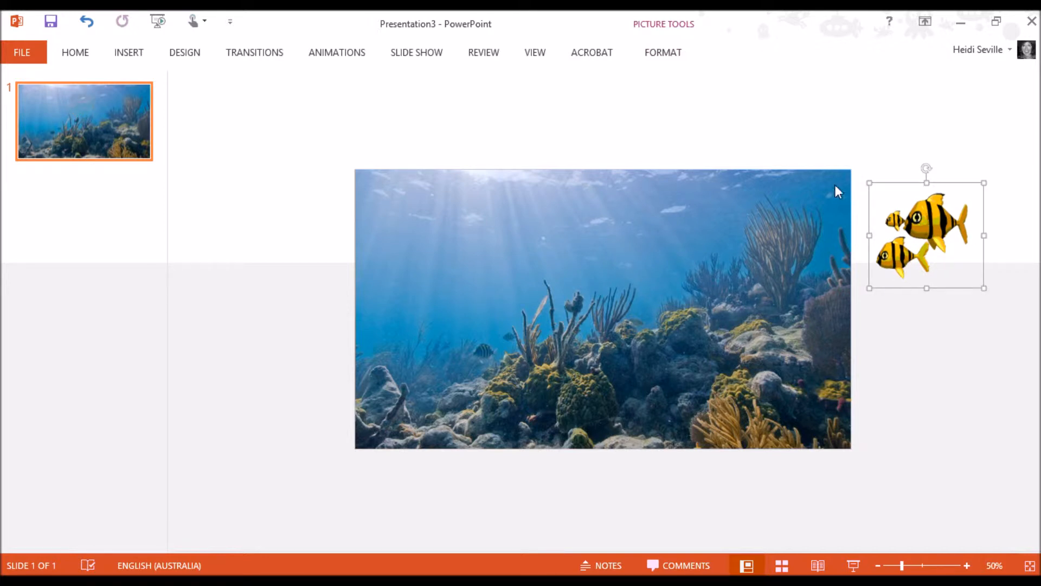
Step: Apply the Lines motion path animation to the yellow fish picture beside the slide
left_click(337, 55)
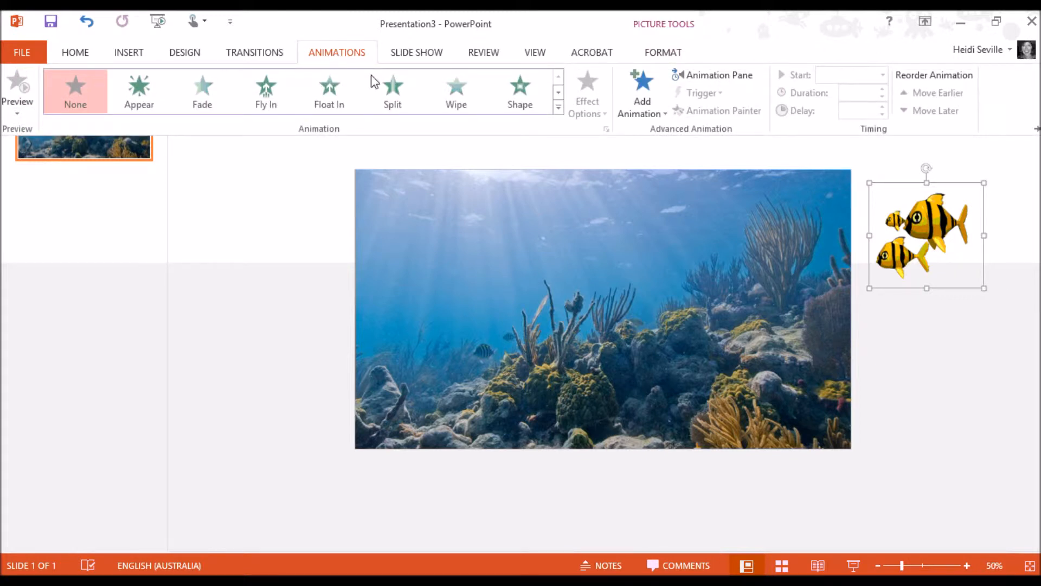
left_click(558, 93)
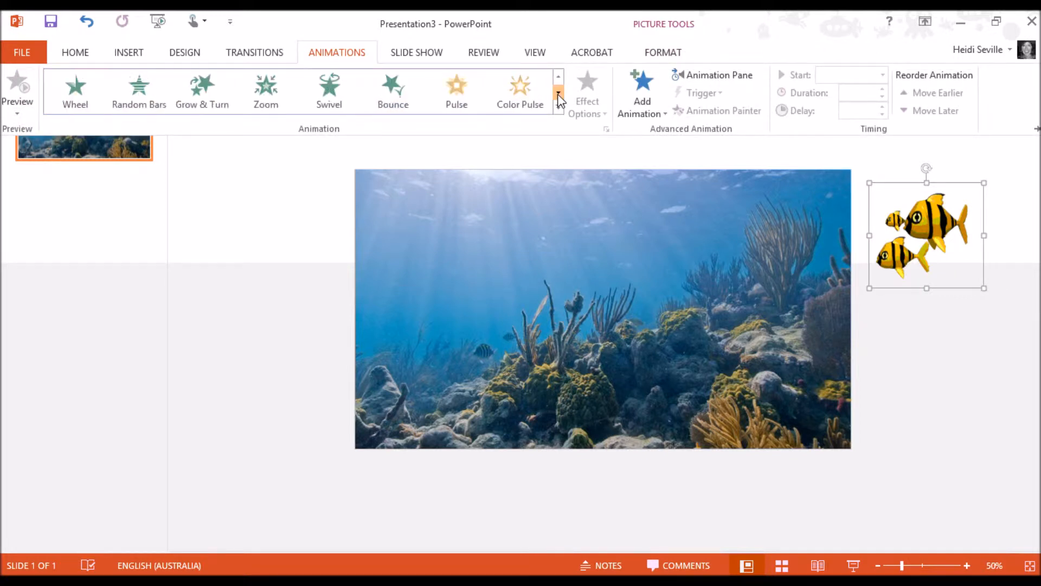
left_click(557, 93)
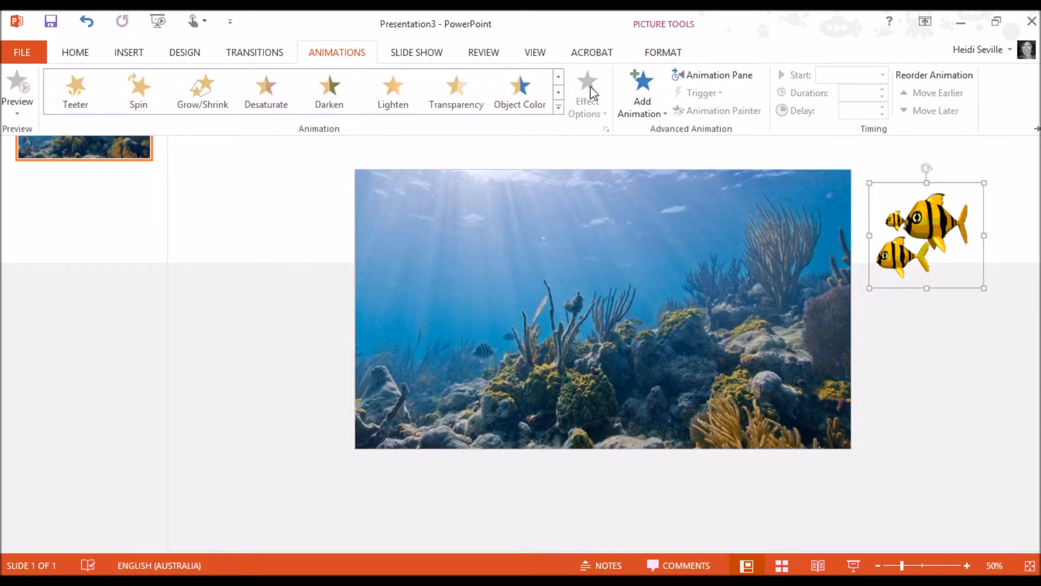
left_click(558, 94)
left_click(559, 93)
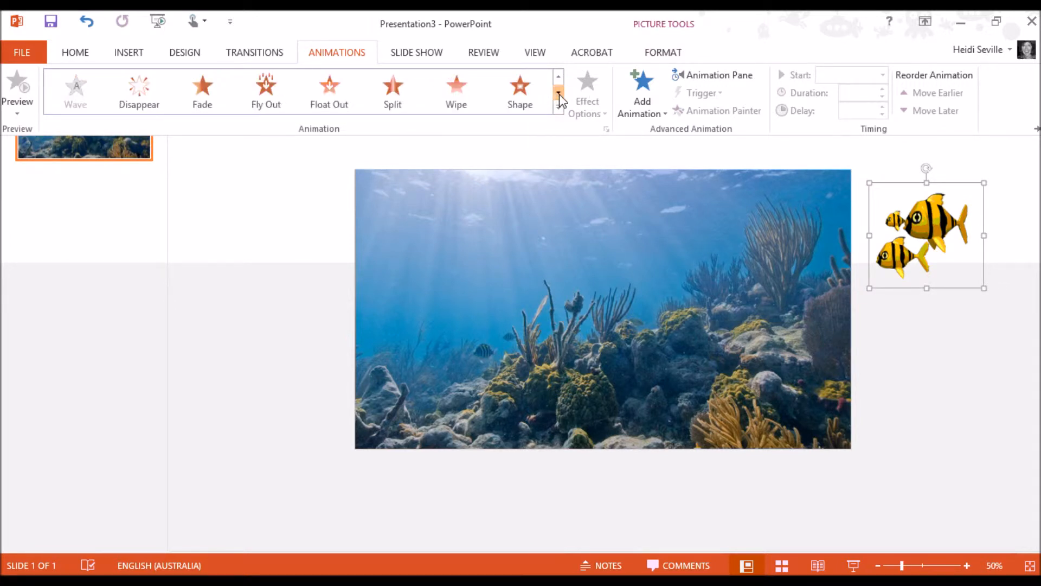
left_click(559, 93)
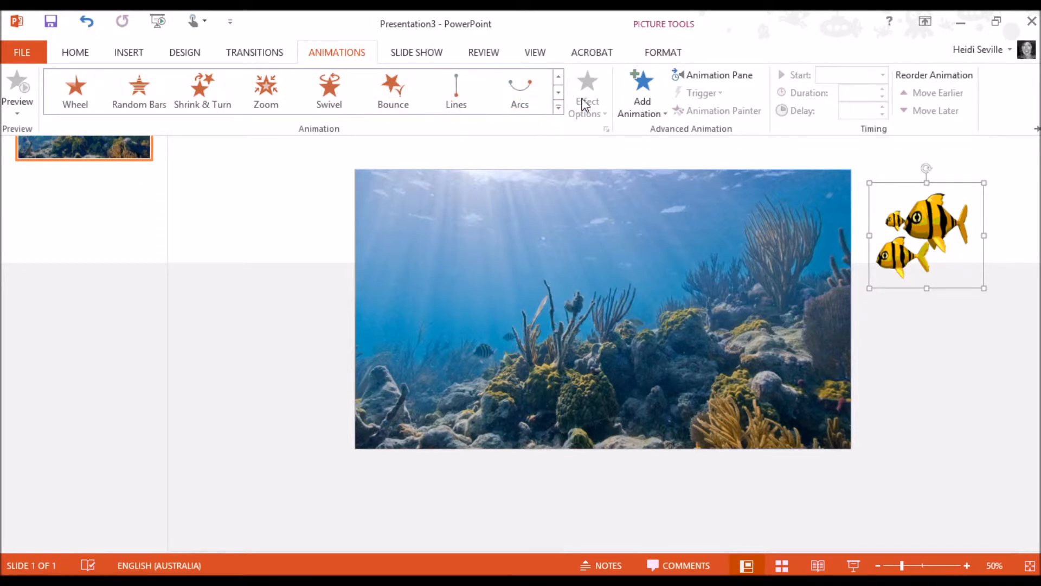
left_click(558, 92)
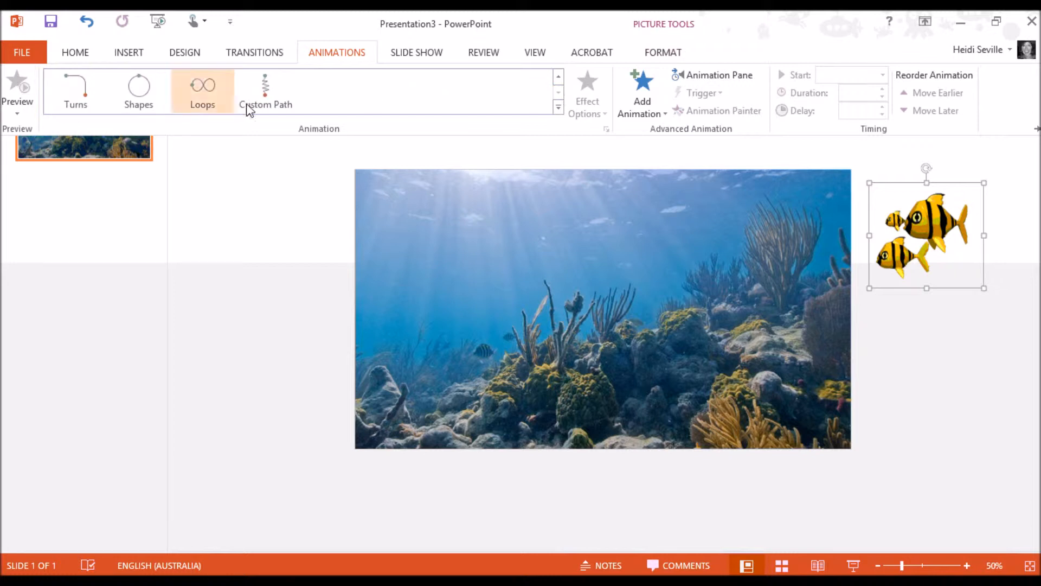
left_click(558, 76)
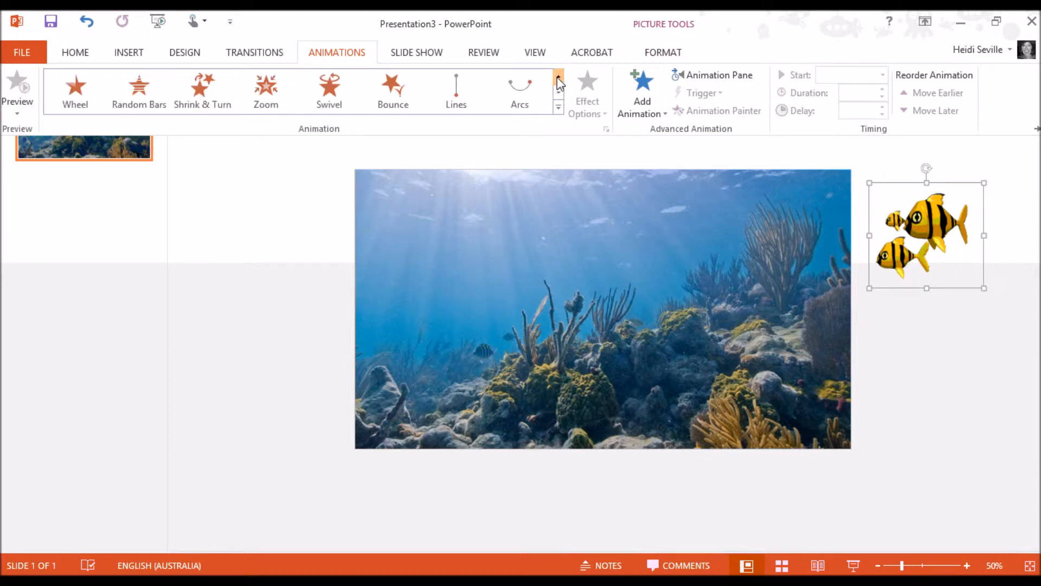
left_click(458, 99)
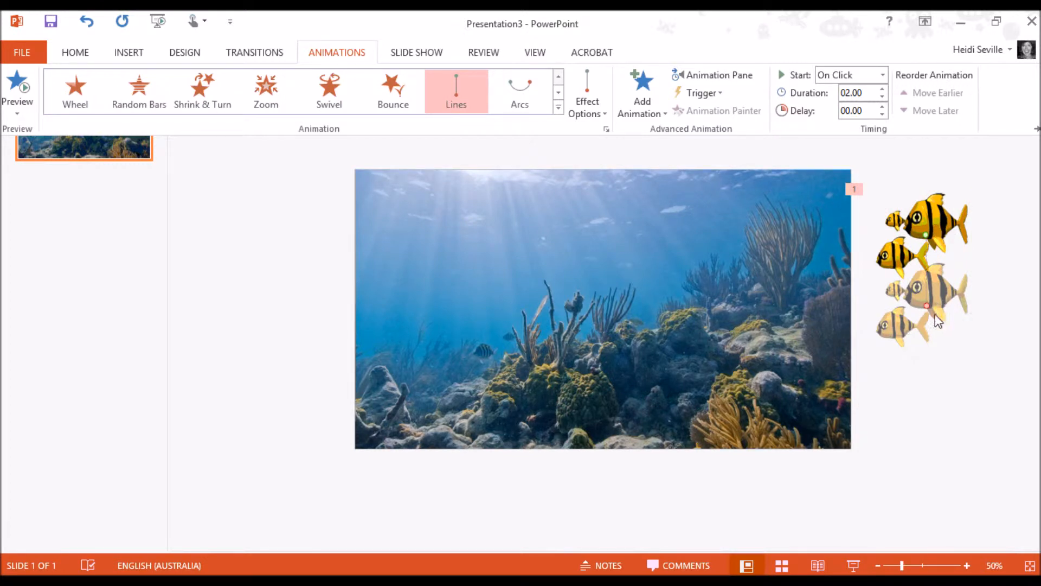
Step: Extend the fish's motion path horizontally across the slide, ending beyond its left edge at about the fish's own height
key("ctrl+F1")
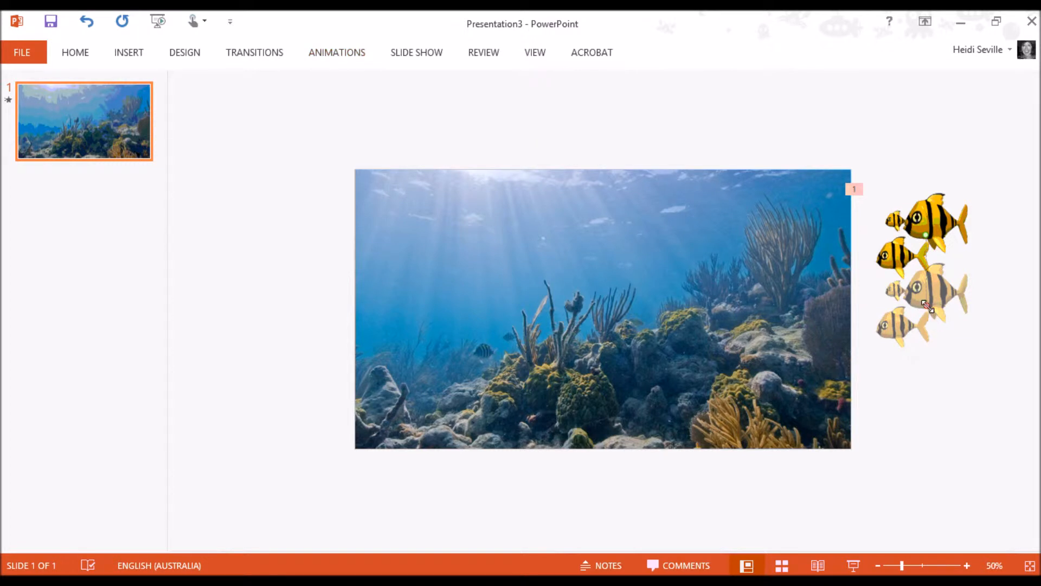
left_click_drag(928, 306, 931, 326)
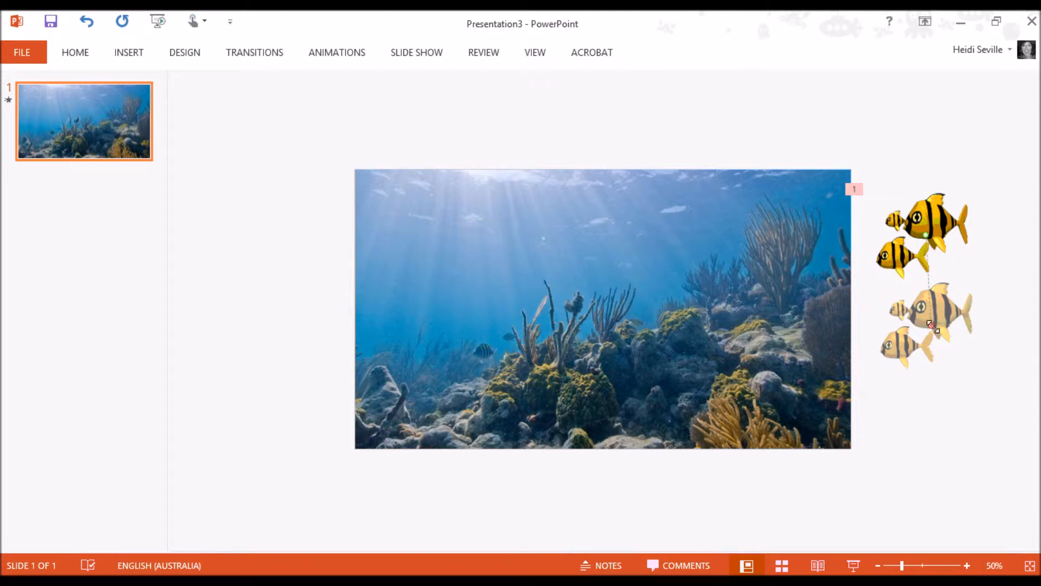
left_click_drag(931, 324, 937, 346)
left_click(931, 250)
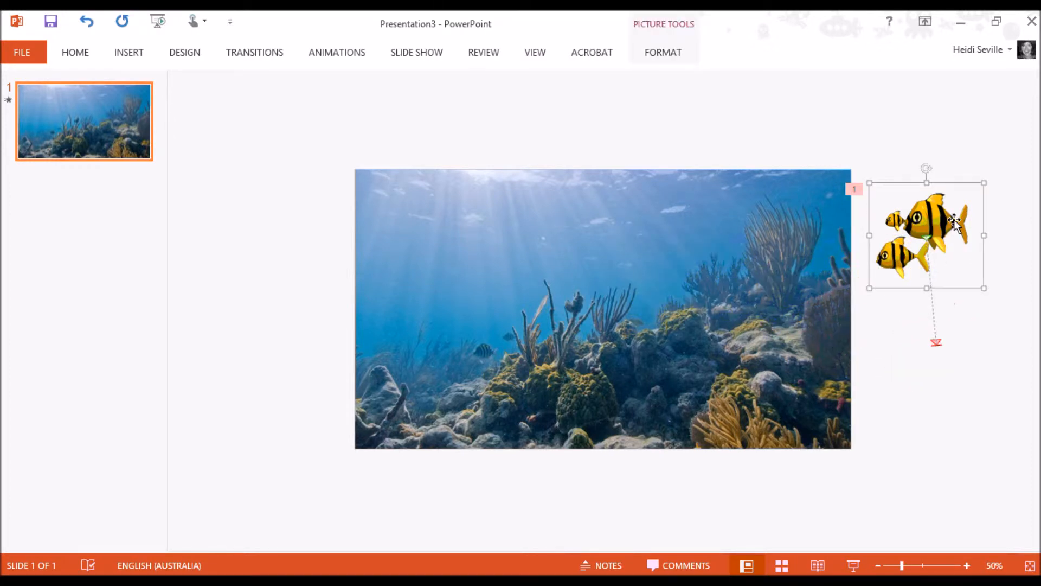
left_click(937, 344)
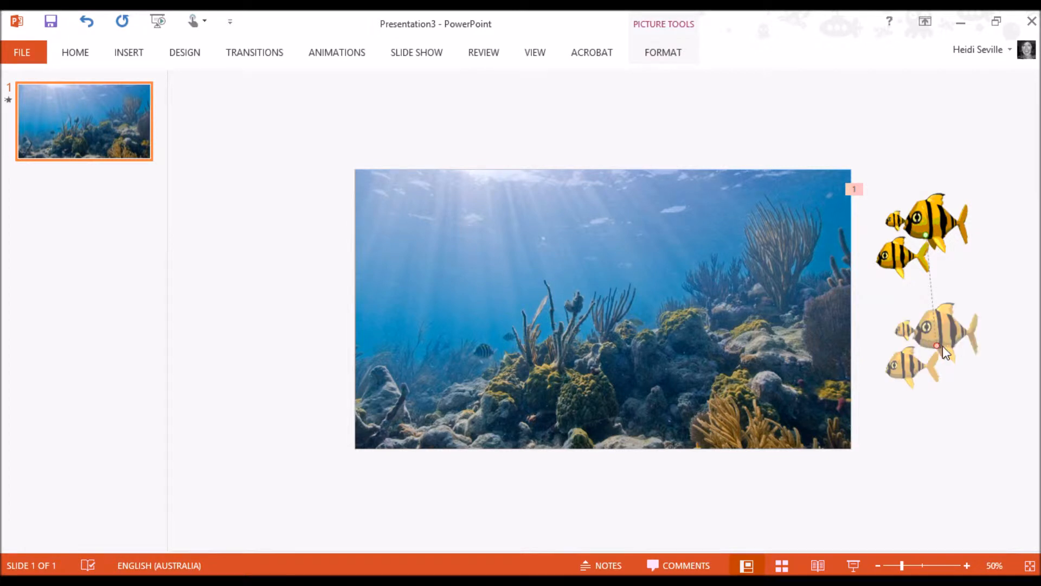
mouse_move(939, 346)
left_mouse_down()
mouse_move(885, 346)
mouse_move(730, 260)
mouse_move(671, 261)
mouse_move(497, 232)
mouse_move(270, 230)
left_mouse_up()
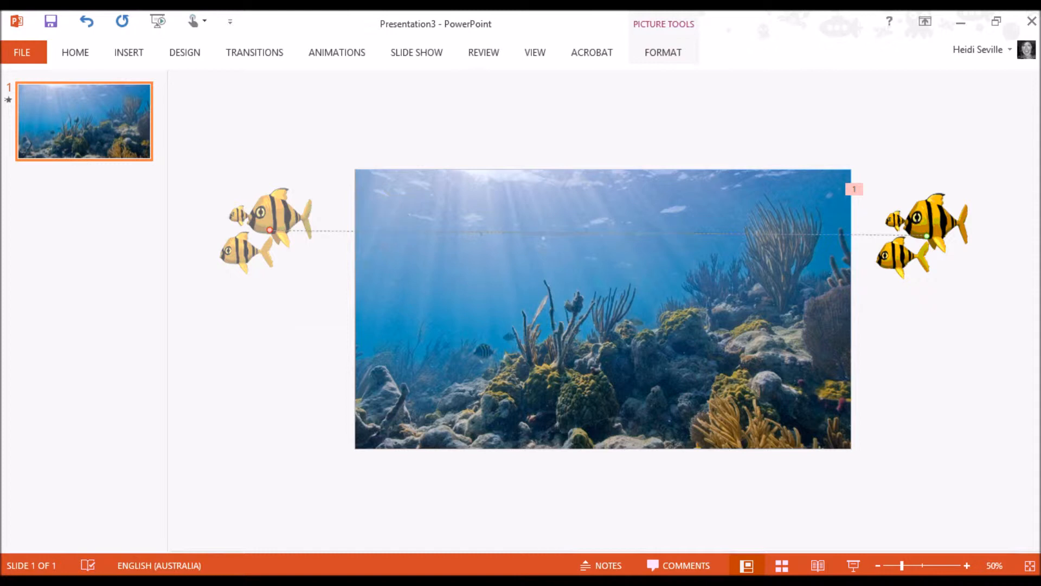
Step: Play the current slide as a slide show to check the fish animation, and end the show
left_click(854, 566)
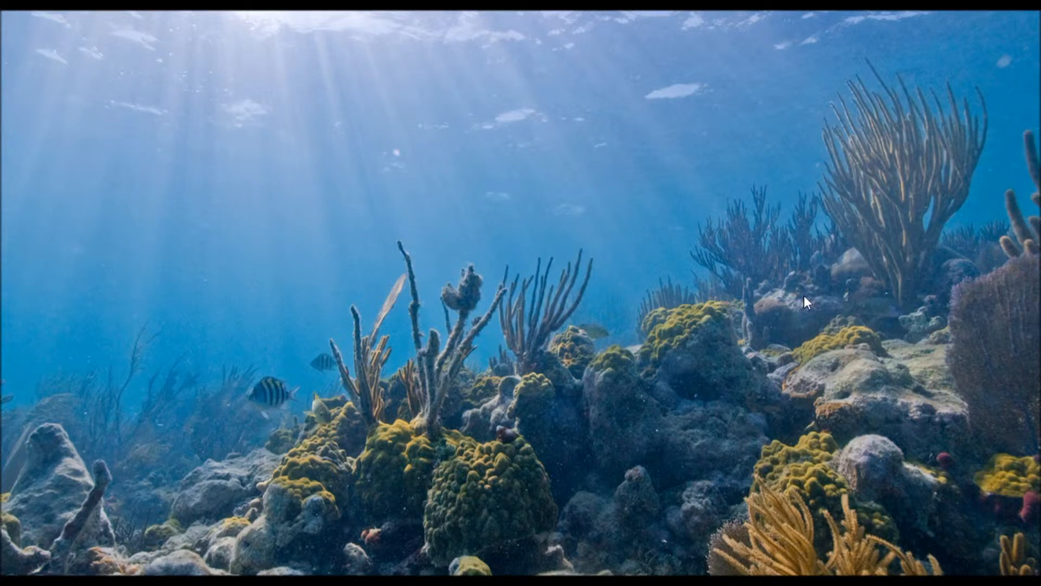
right_click(747, 289)
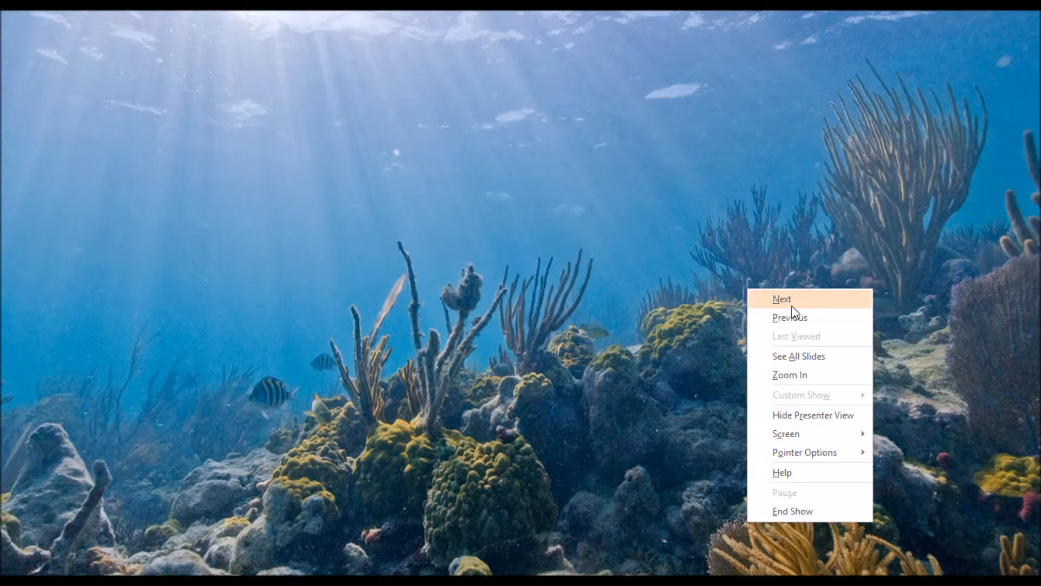
left_click(807, 513)
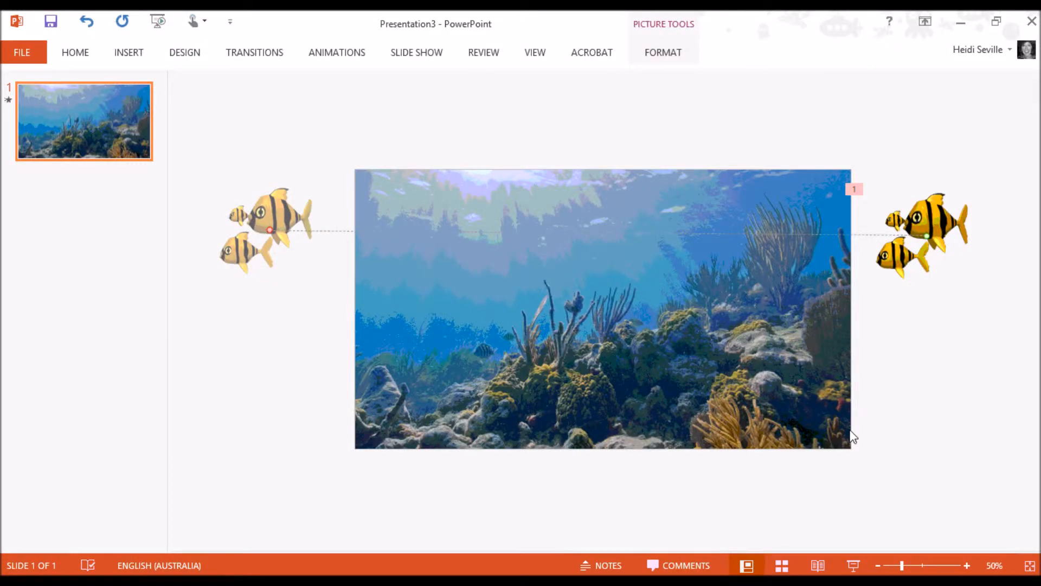
Step: Set the fish animation's duration to 7 seconds and move the fish slightly up against the slide's right edge
left_click(928, 215)
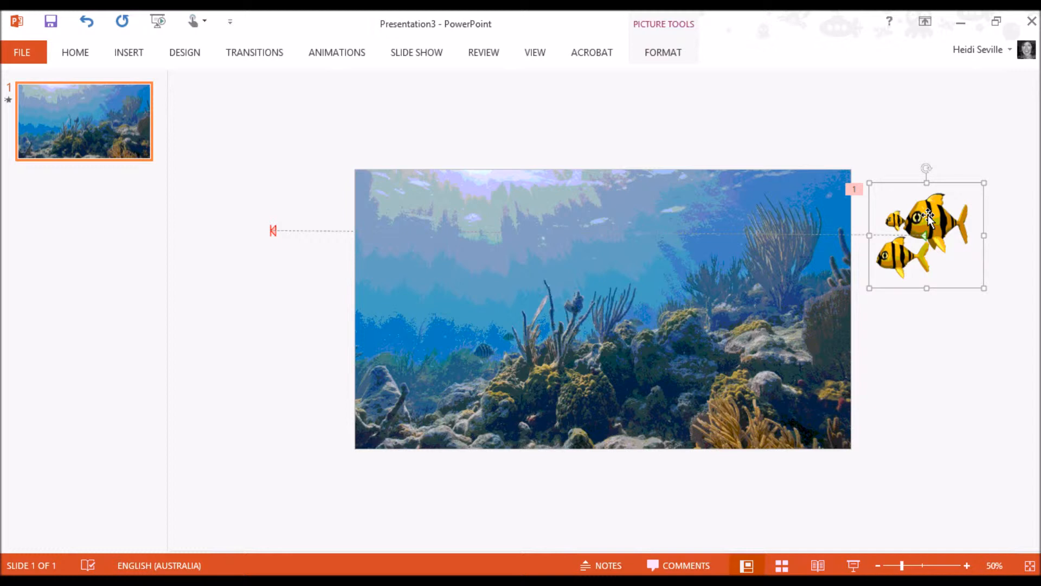
left_click(341, 54)
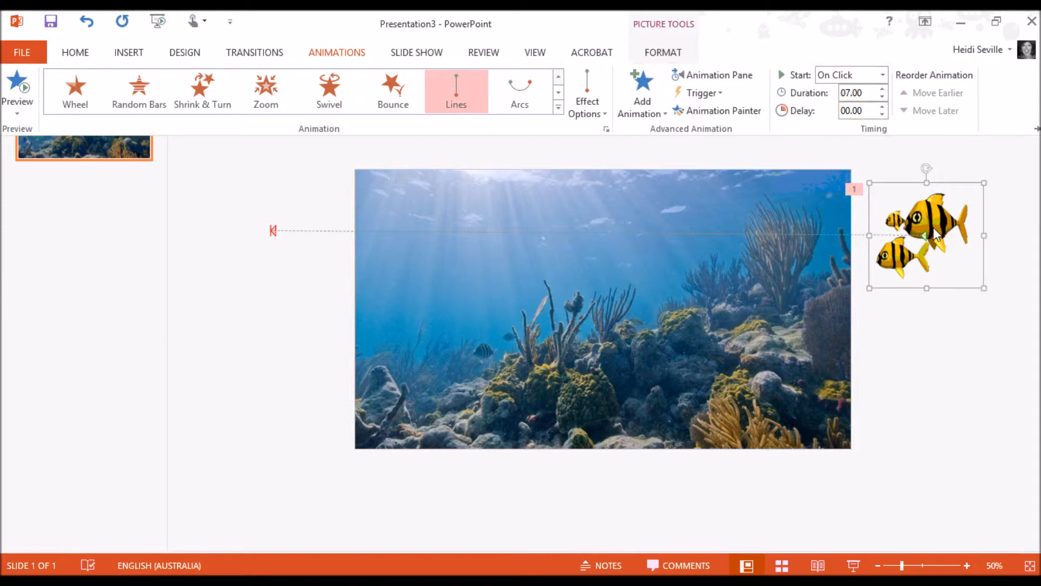
left_click(918, 226)
left_click_drag(929, 226, 914, 215)
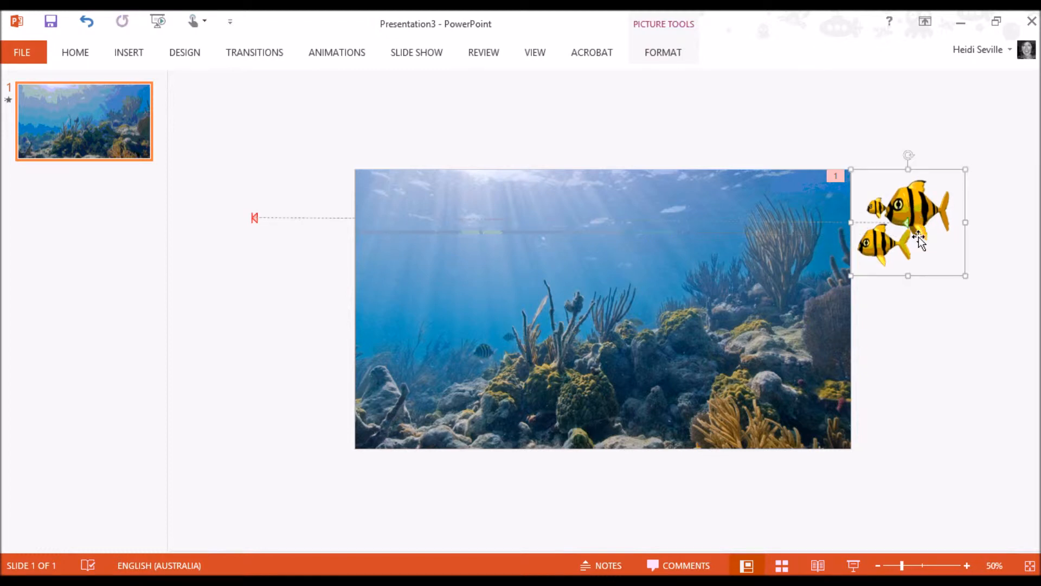
Step: Replay the slide show to check the repositioned fish swimming across the reef, and end the show
left_click(856, 566)
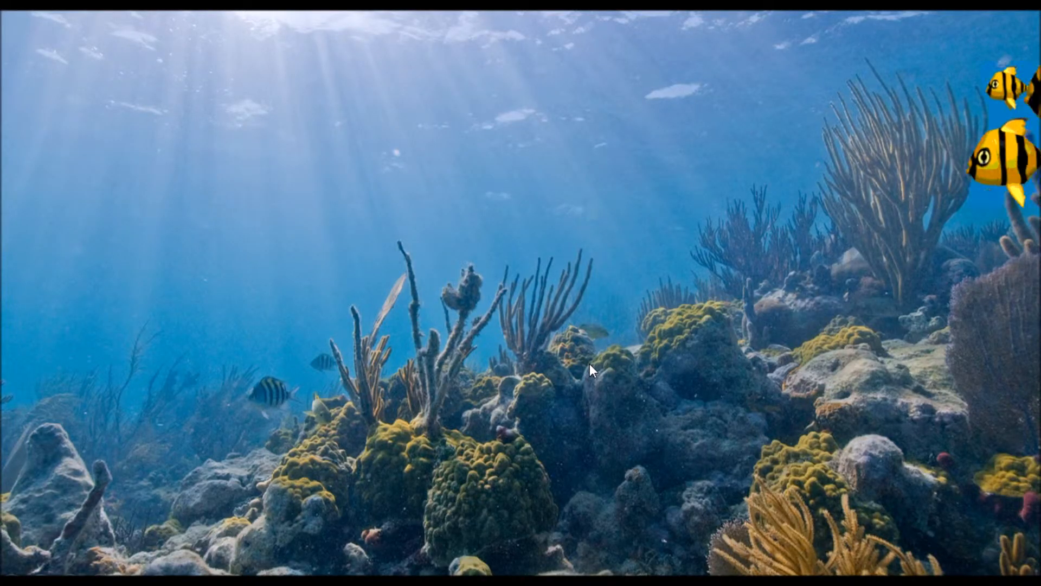
right_click(723, 284)
left_click(787, 502)
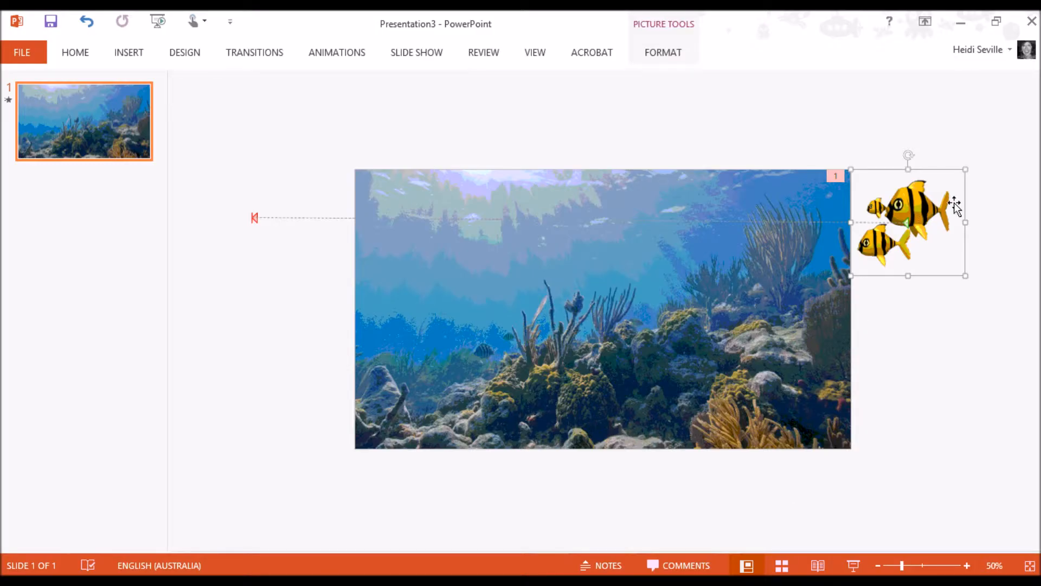
Step: Set the duration of the fish's Lines animation to 8 seconds
left_click(331, 51)
left_click(883, 89)
left_click(883, 90)
left_click(883, 89)
left_click(883, 89)
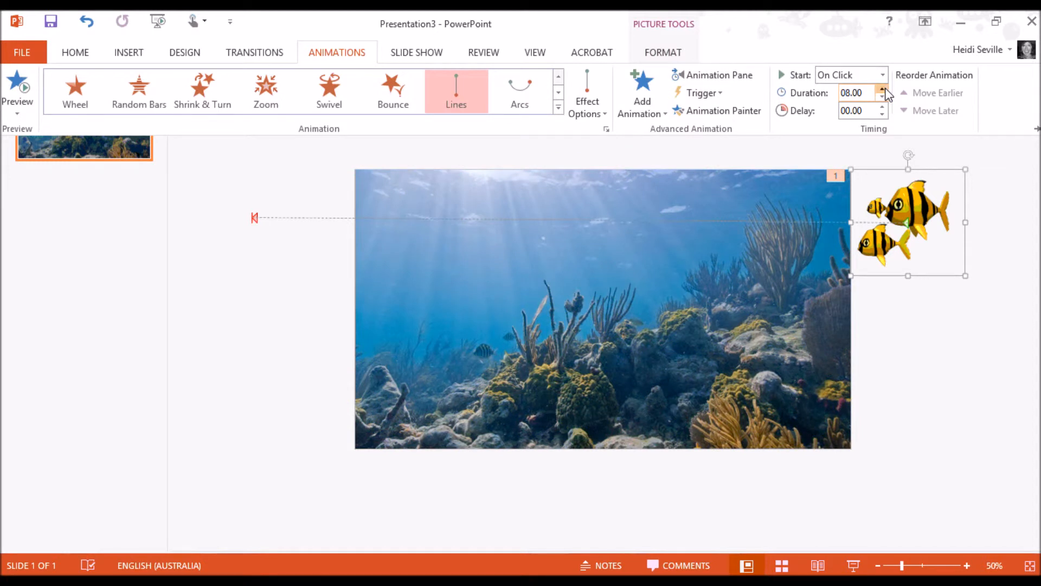
left_click(946, 329)
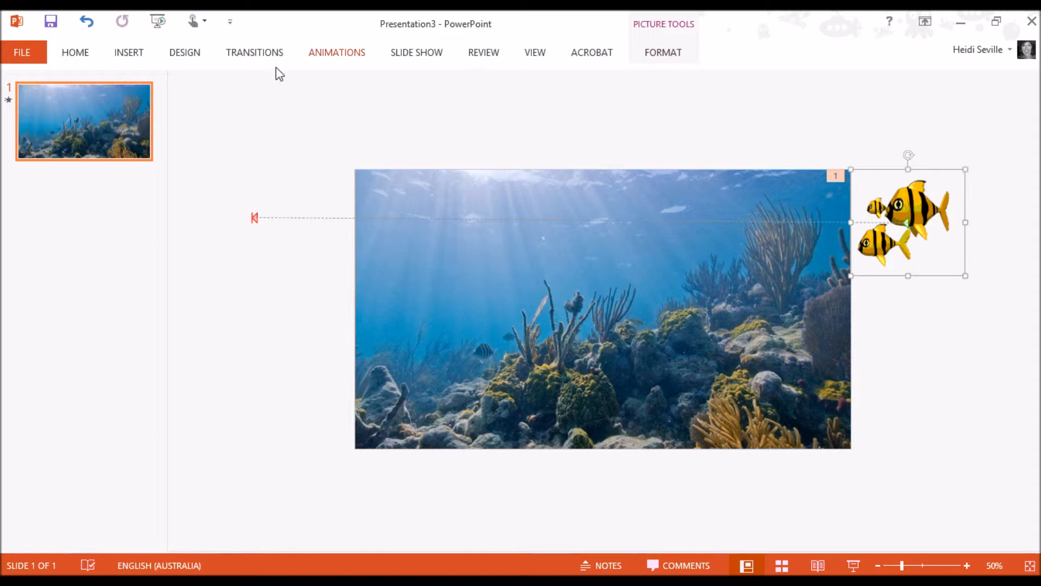
Step: Insert the picture shark_swim_hg_clr.gif from the _Ecosystems folder onto the slide
left_click(146, 56)
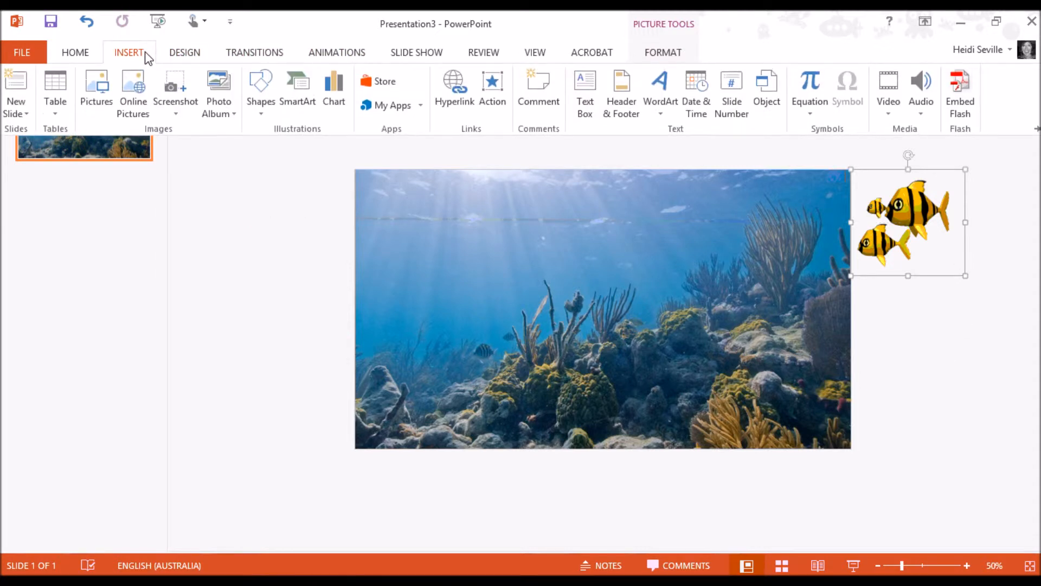
left_click(101, 86)
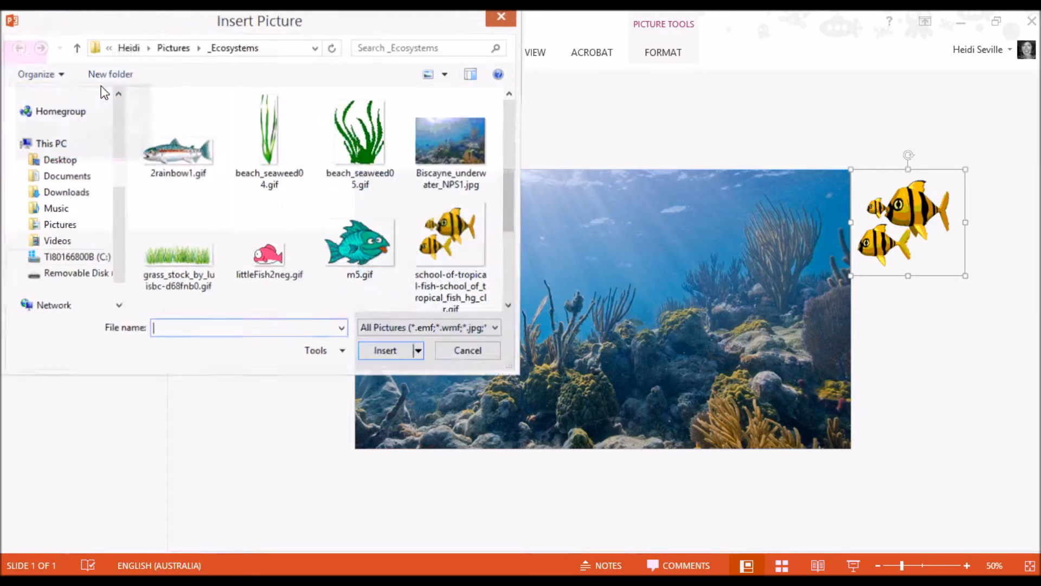
left_click_drag(508, 215, 509, 286)
left_click(278, 250)
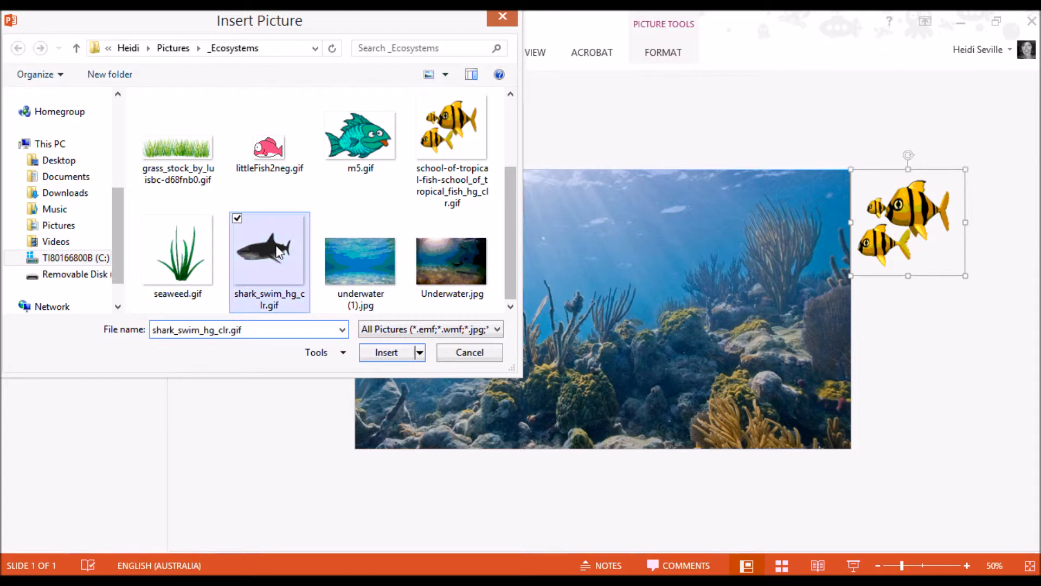
left_click(396, 356)
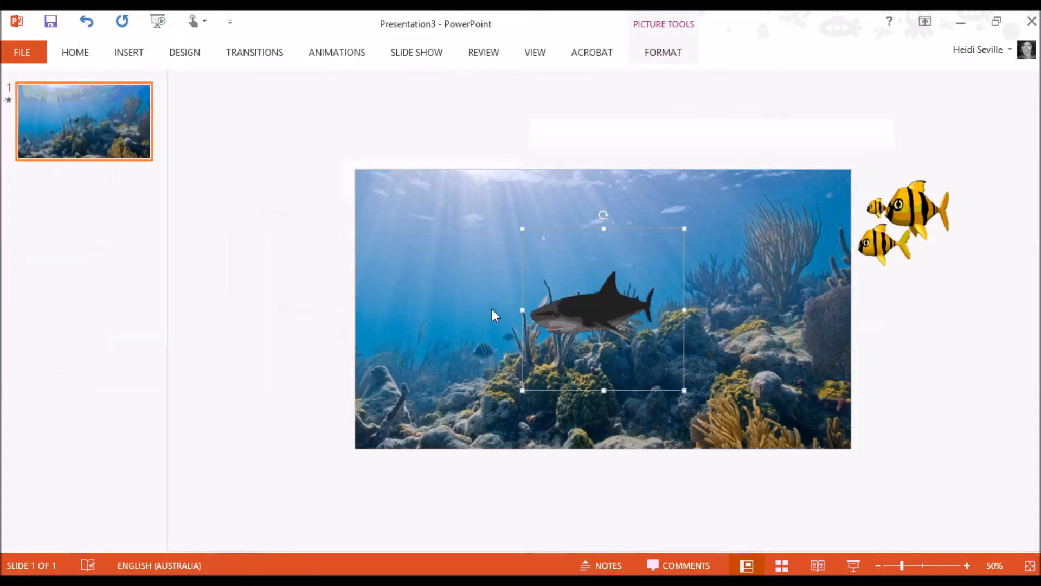
Step: Play the slide show to view the animated shark picture, and end the show
left_click(855, 566)
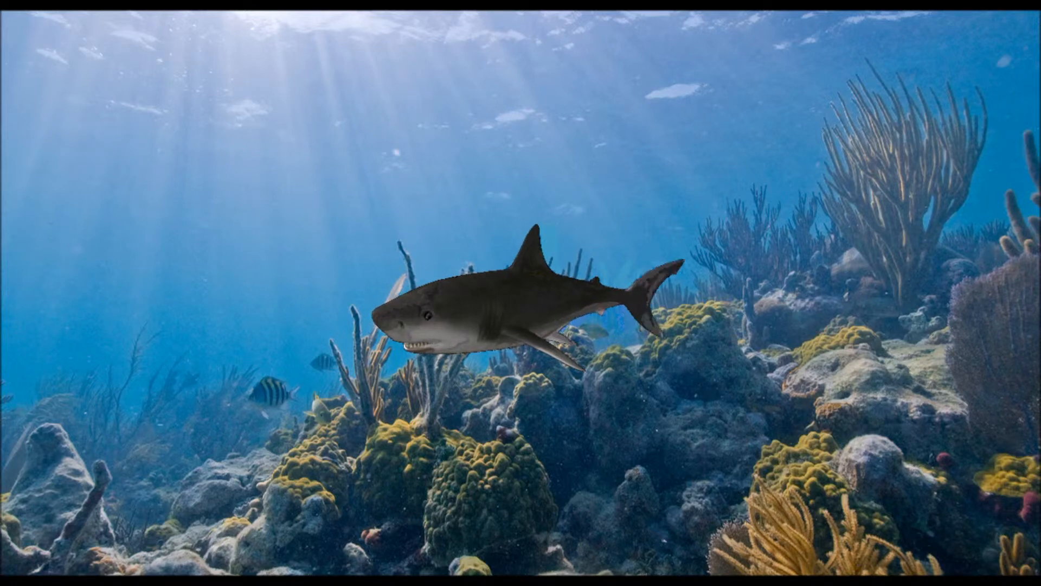
right_click(854, 480)
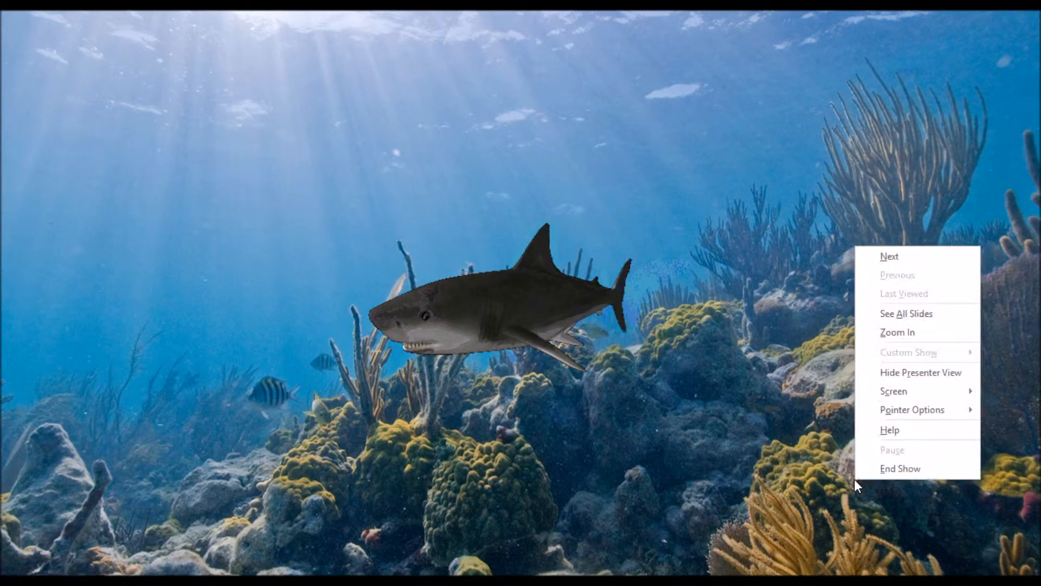
left_click(899, 469)
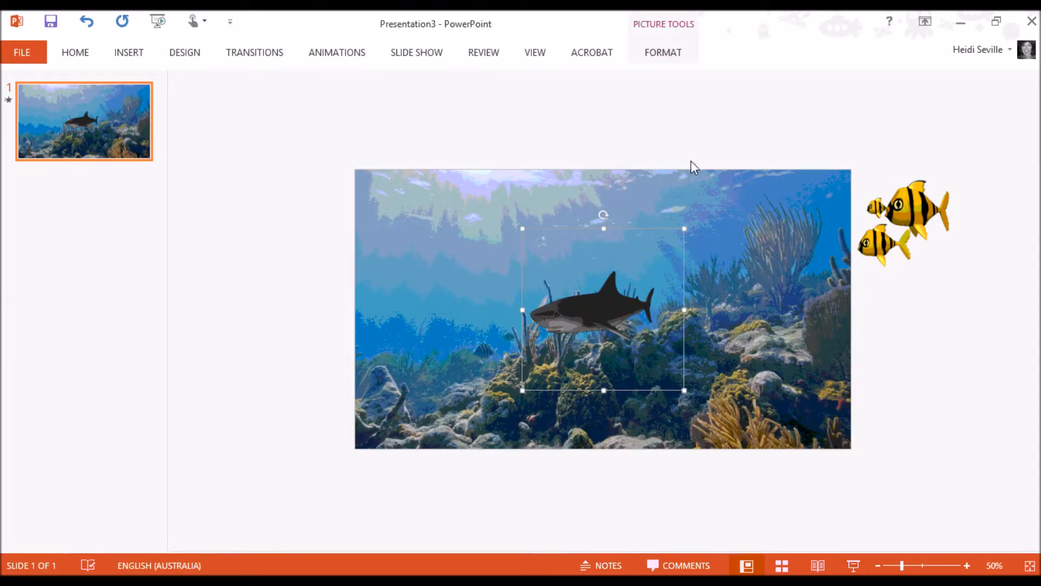
Step: Move the shark off the slide's right side over the fish, enlarge it and align it with the fish
left_click_drag(606, 318, 1000, 219)
left_click_drag(869, 291, 838, 304)
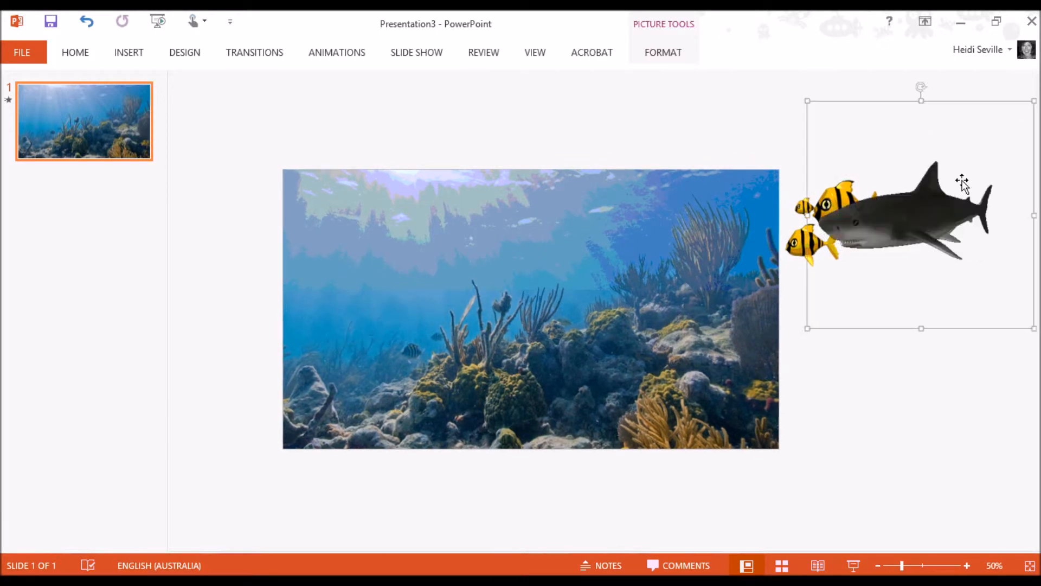
left_click_drag(802, 328, 774, 357)
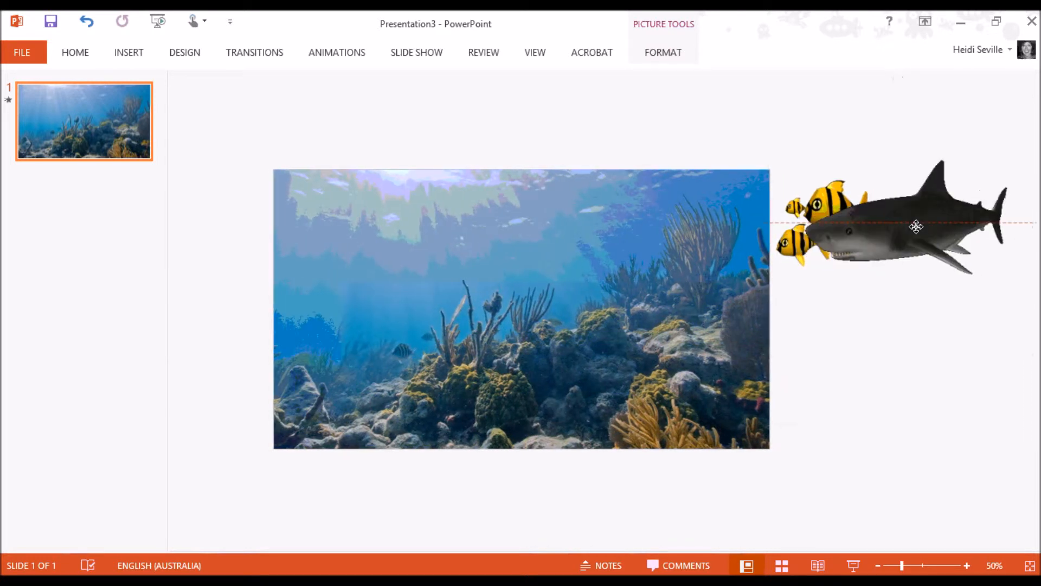
left_click_drag(912, 218, 912, 222)
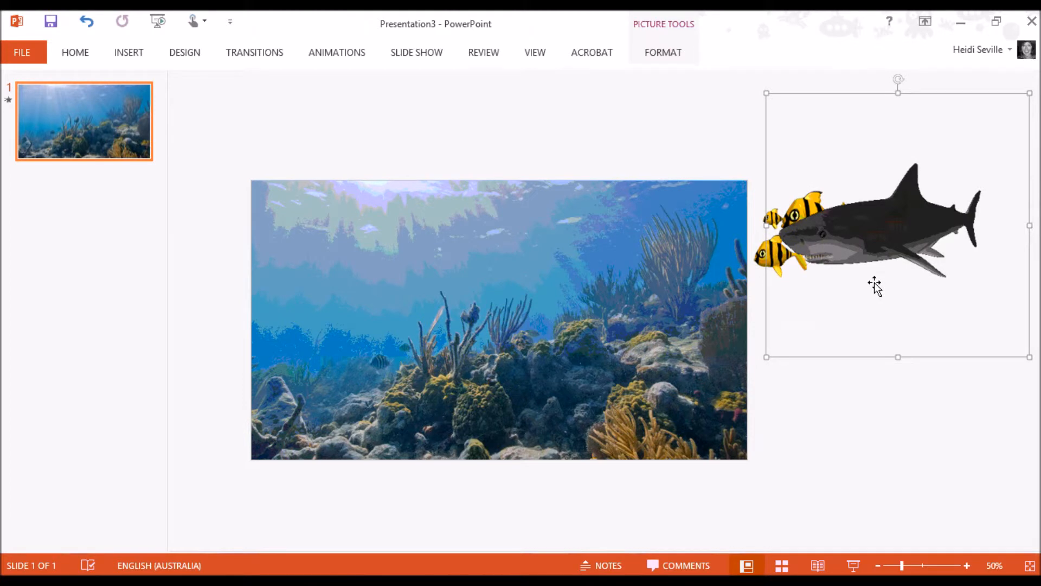
Step: Apply the Lines motion path animation to the shark picture
left_click(343, 53)
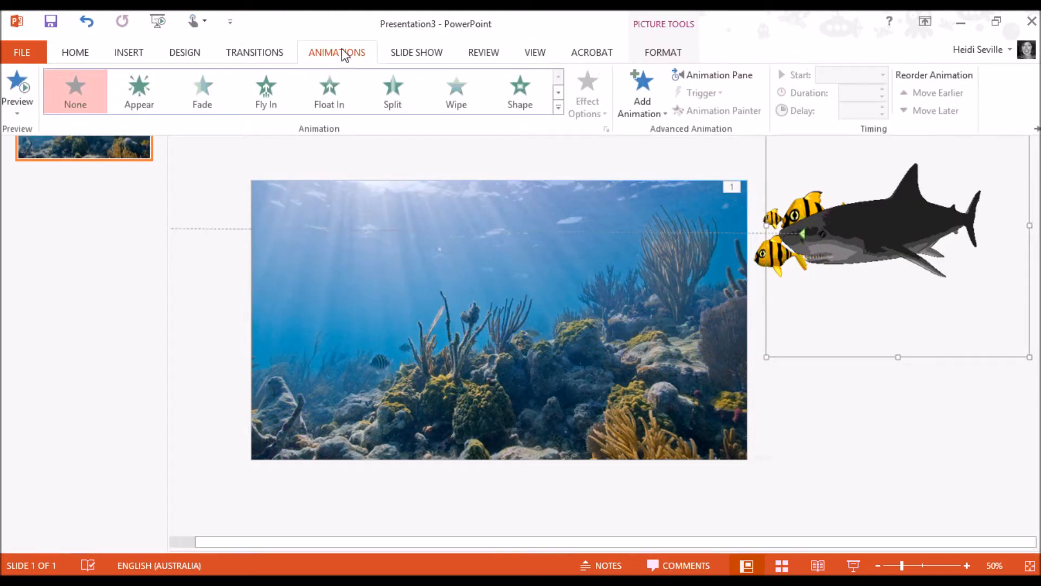
left_click(559, 92)
left_click(559, 93)
left_click(559, 93)
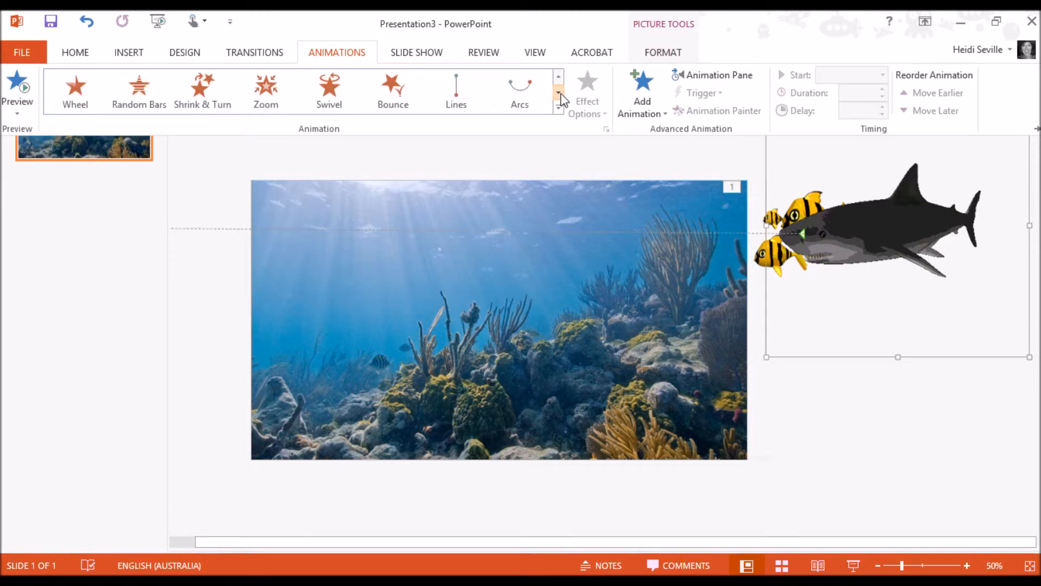
left_click(454, 99)
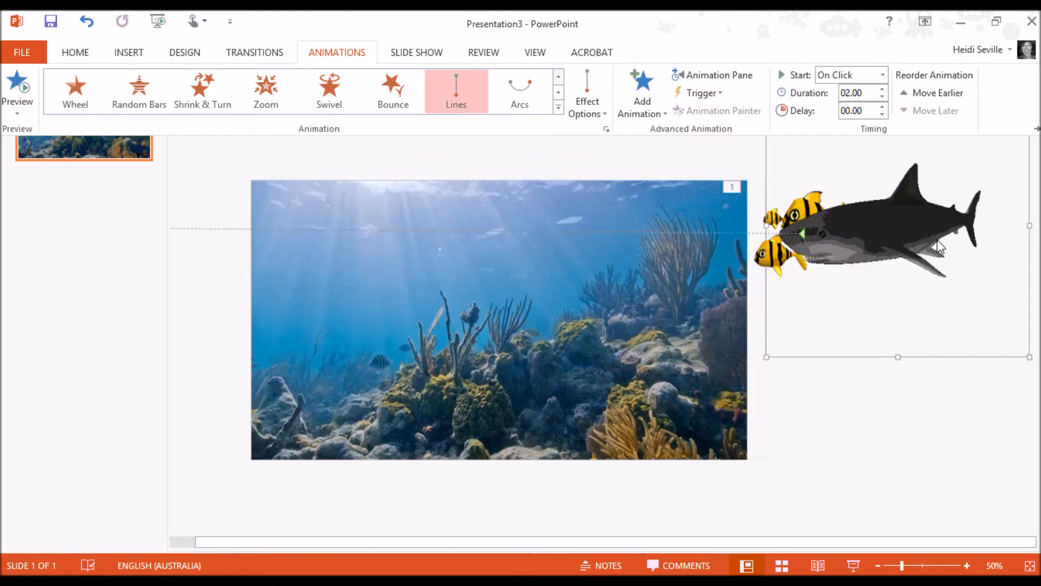
Step: Extend the shark's motion path horizontally across the reef so its end point lies beyond the slide's left edge
left_click(884, 296)
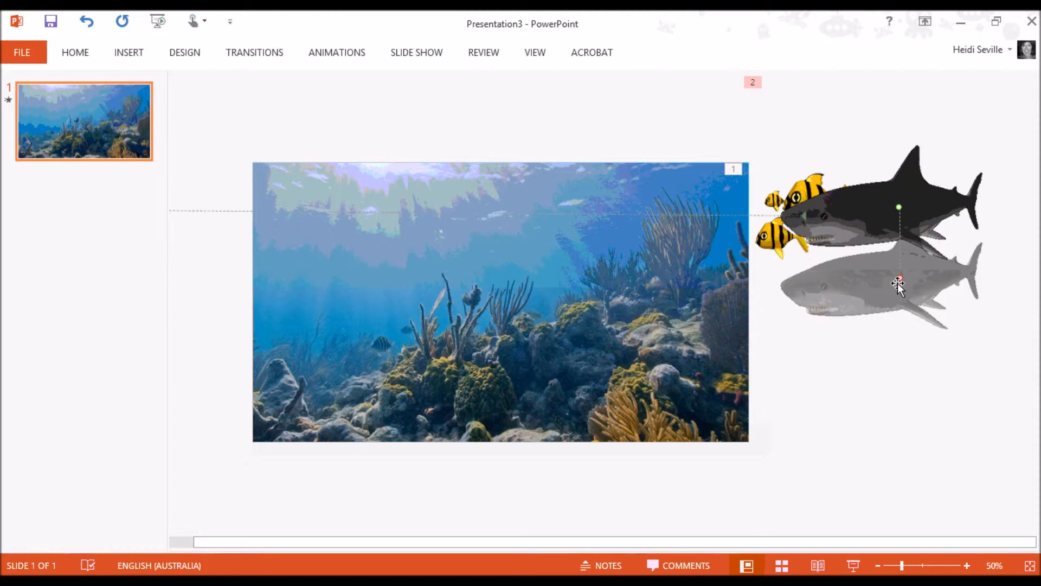
left_click_drag(898, 282, 900, 277)
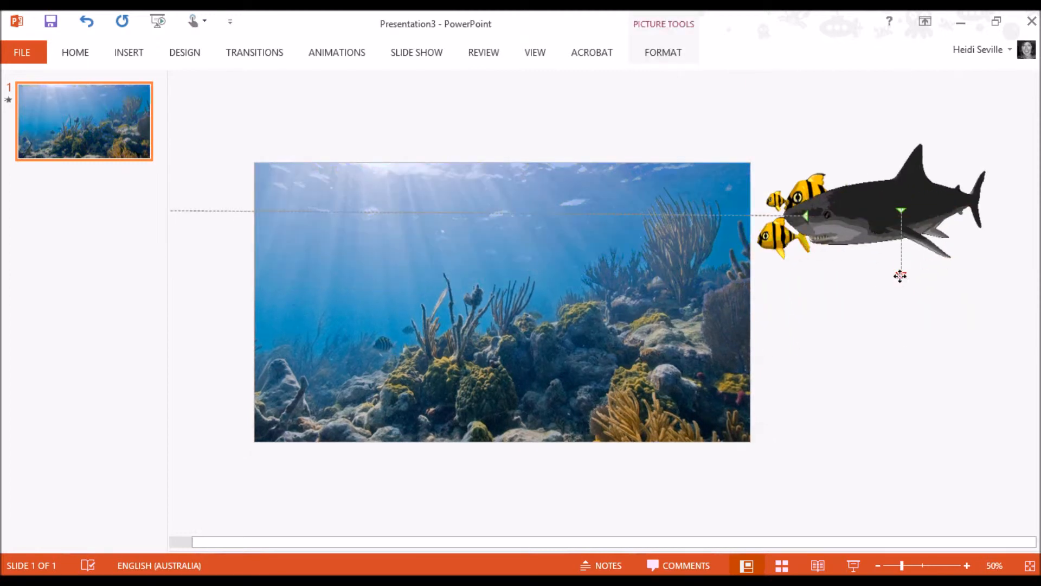
left_click(902, 294)
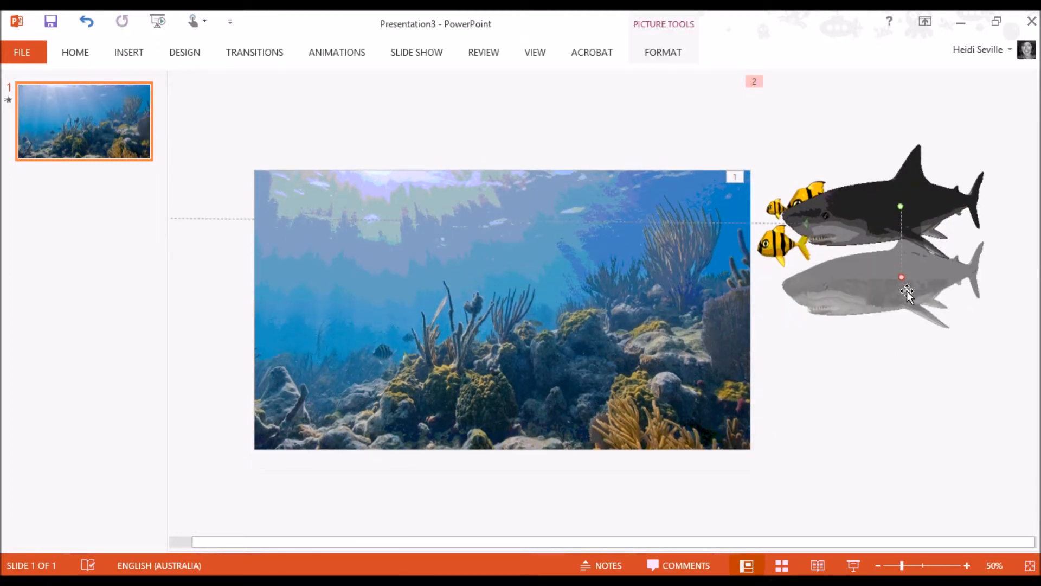
left_click_drag(903, 280, 175, 218)
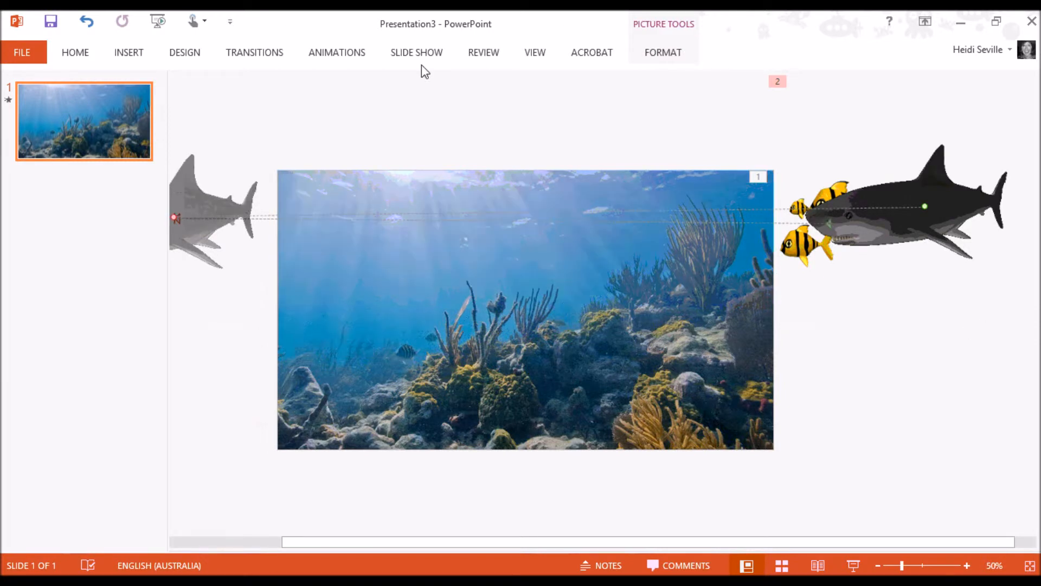
Step: Open the start timing options for the shark's Lines animation
left_click(345, 54)
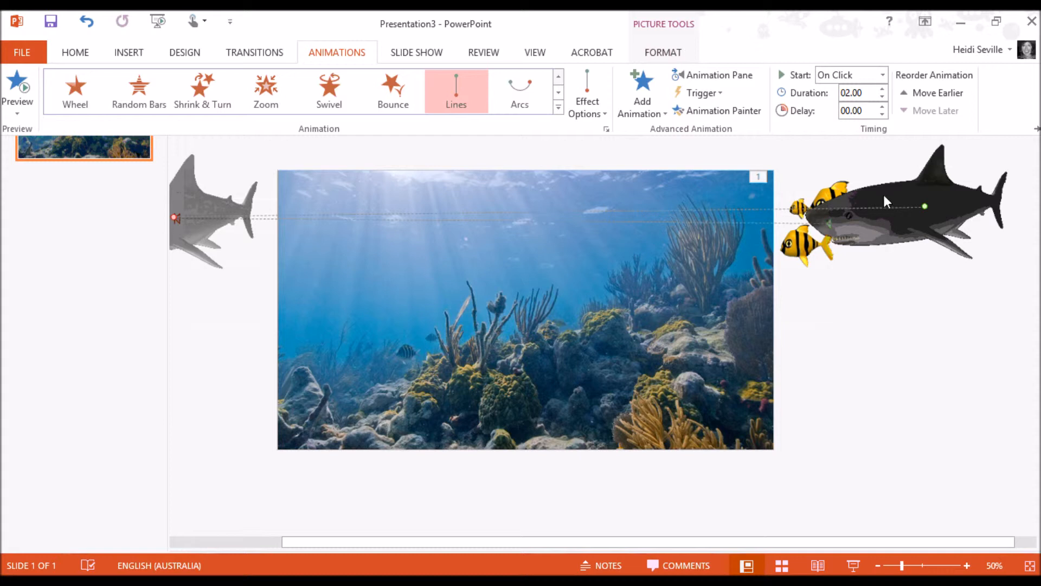
left_click(883, 76)
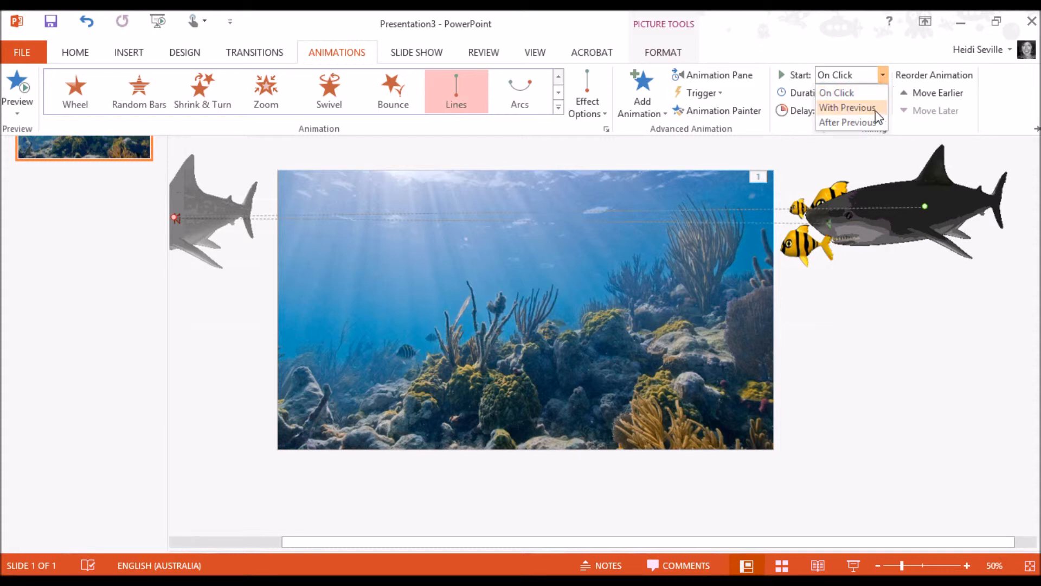